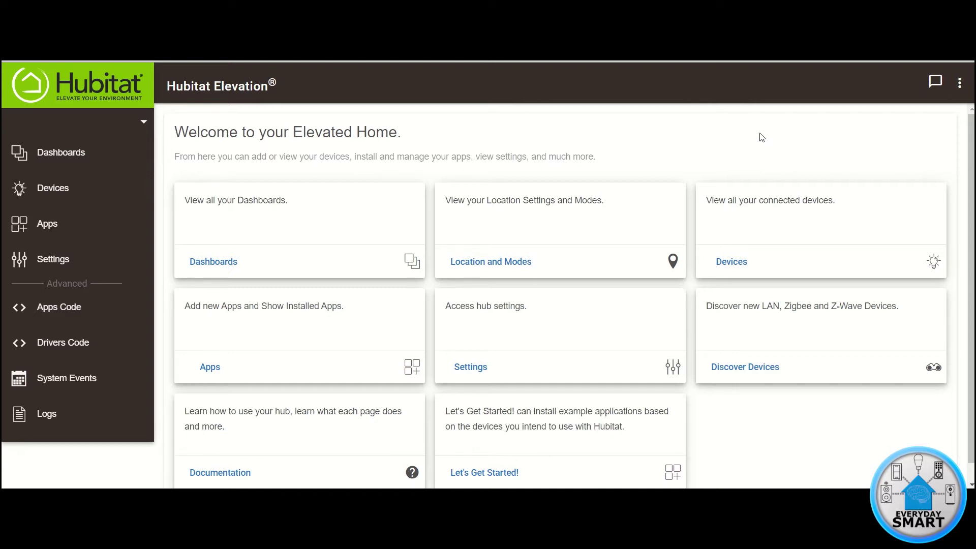
# - From Apps, open Rule Machine and create a rule named 'Lock House when Leaving'
pyautogui.click(211, 372)
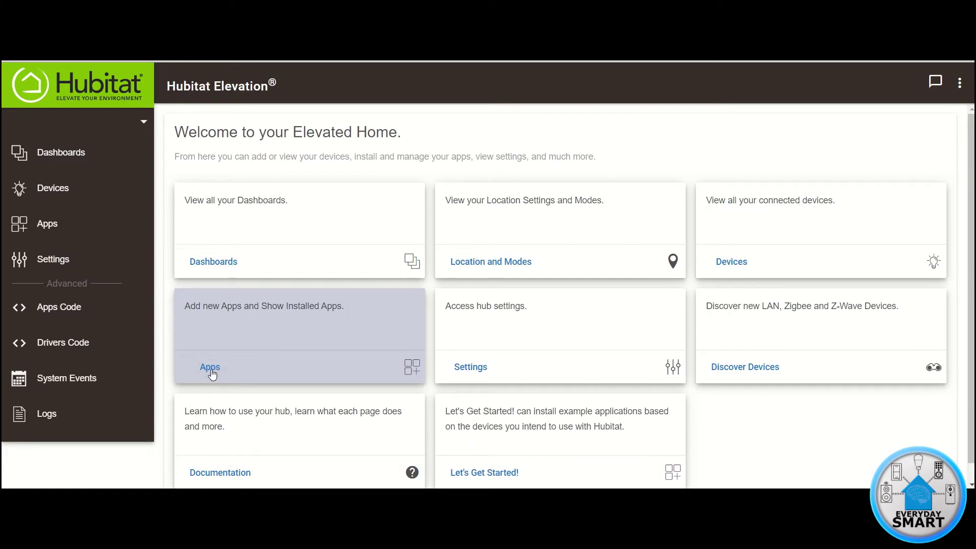
pyautogui.scroll(-5, 212, 375)
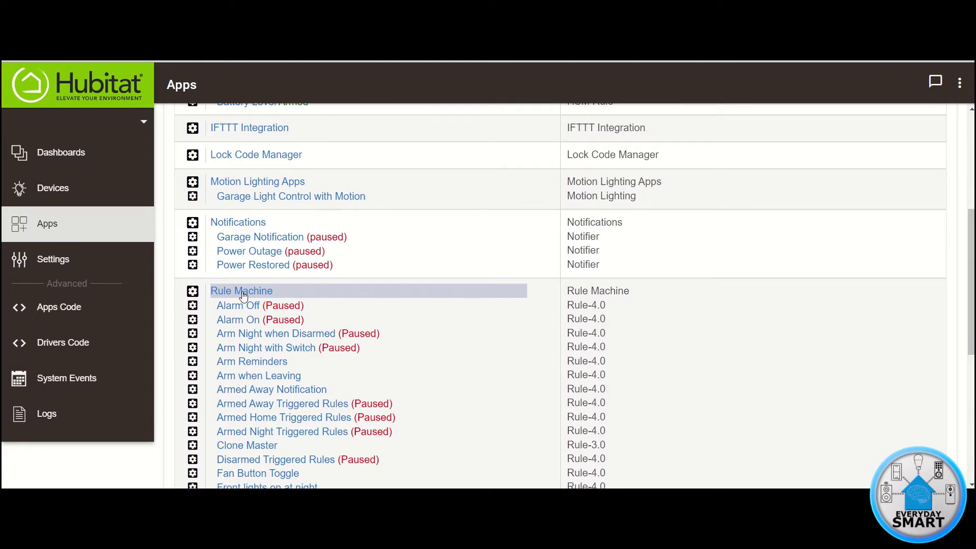
pyautogui.click(242, 292)
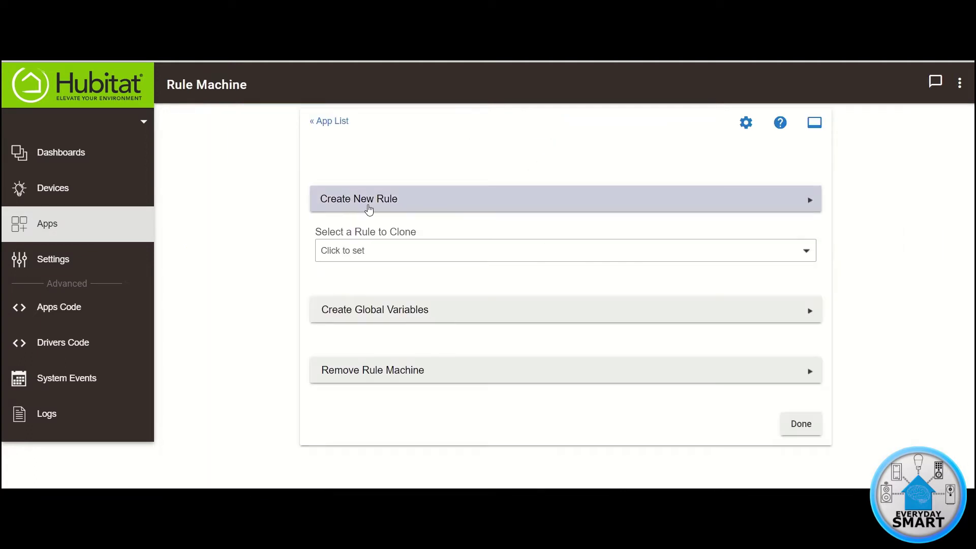
pyautogui.click(372, 202)
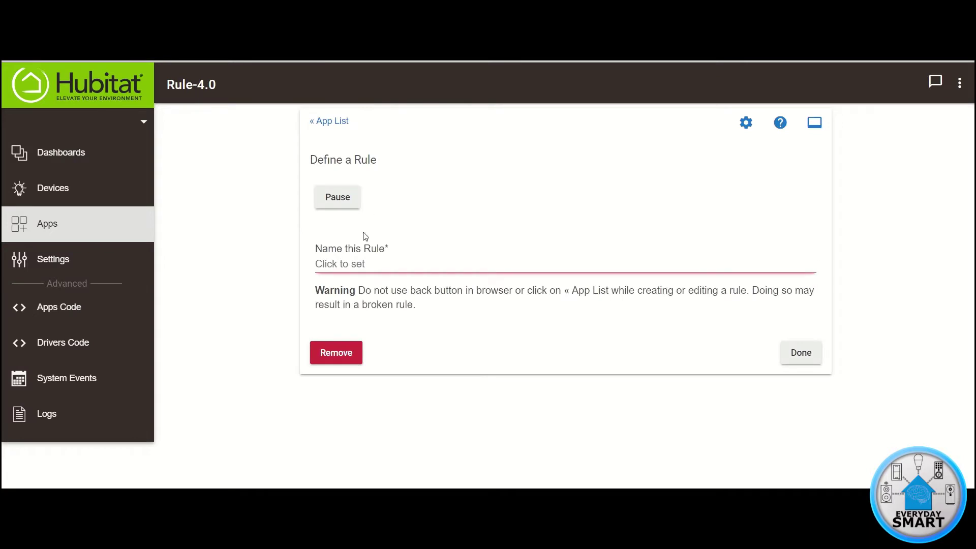
pyautogui.click(346, 263)
pyautogui.write('Lock House when Leaving')
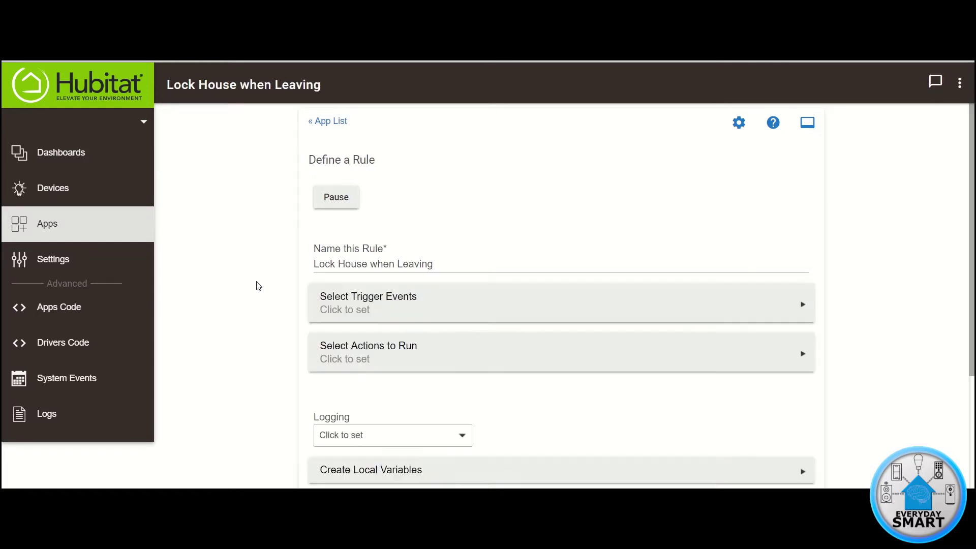
# - Add a Presence trigger on the Everyday Smart Presence Device
pyautogui.click(379, 304)
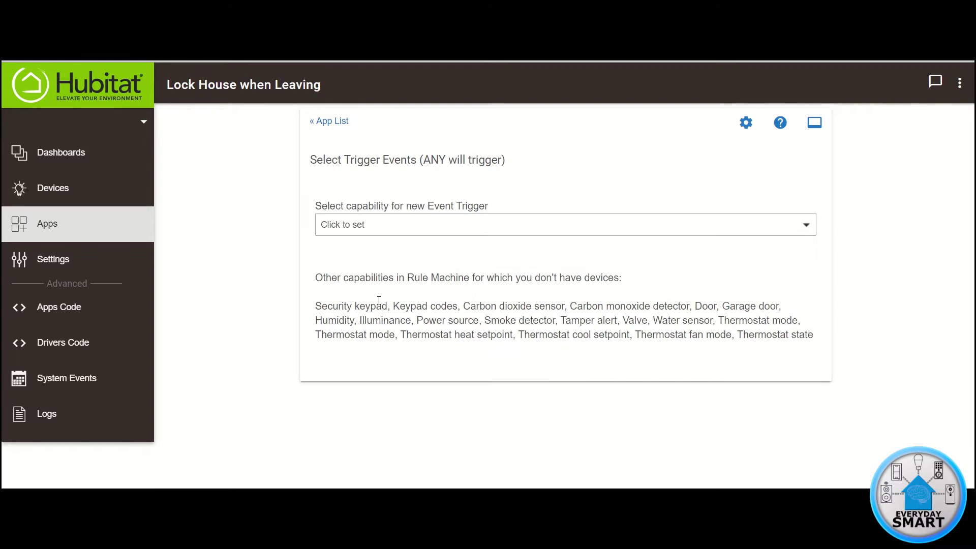
pyautogui.click(369, 230)
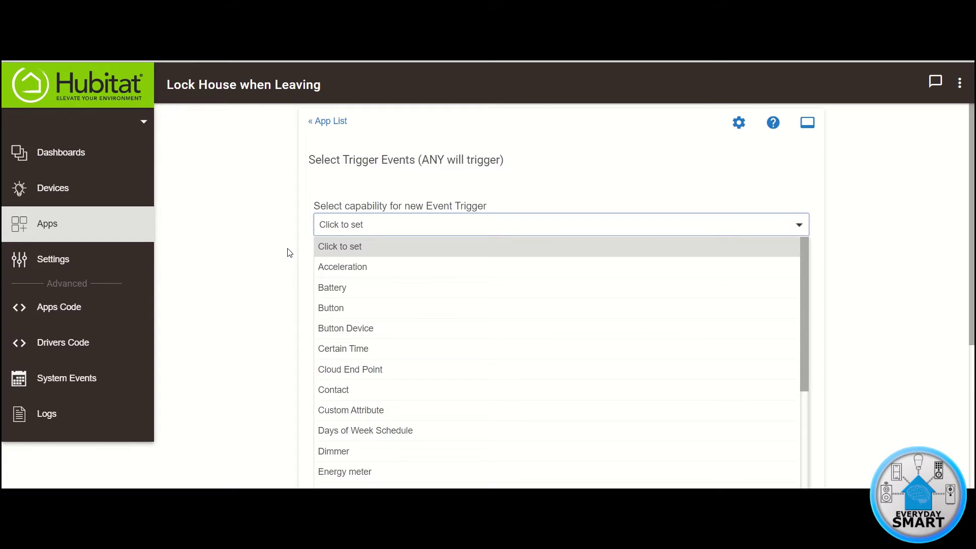
pyautogui.scroll(-10, 360, 279)
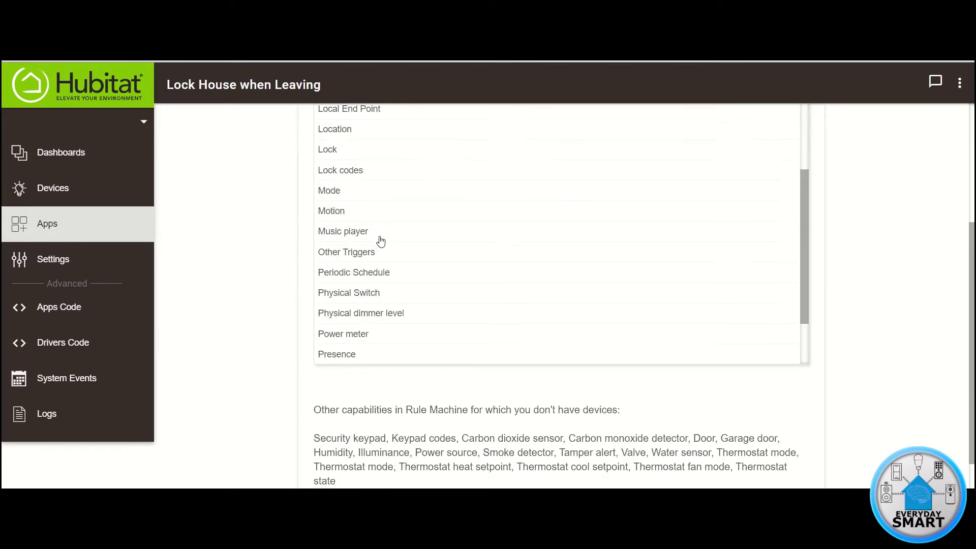
pyautogui.click(345, 355)
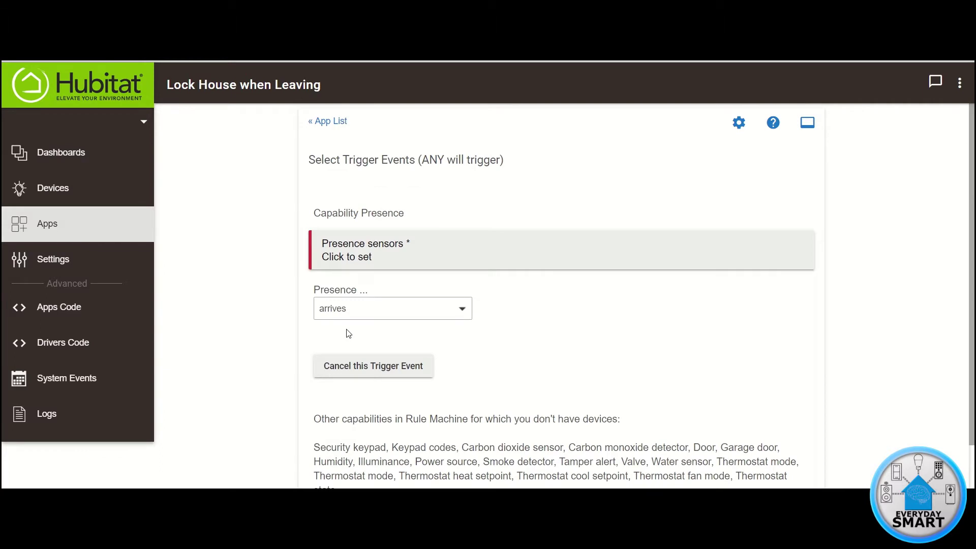
pyautogui.click(351, 257)
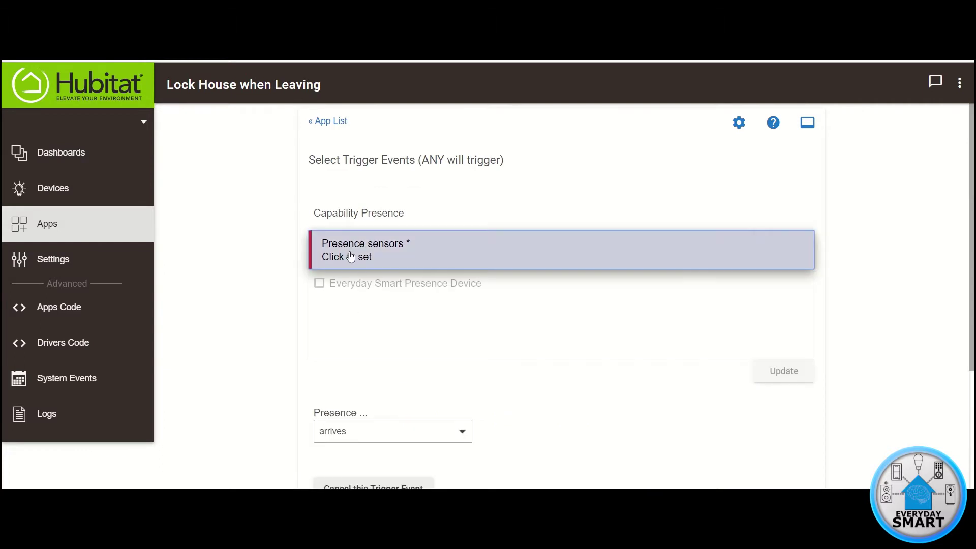
pyautogui.click(319, 284)
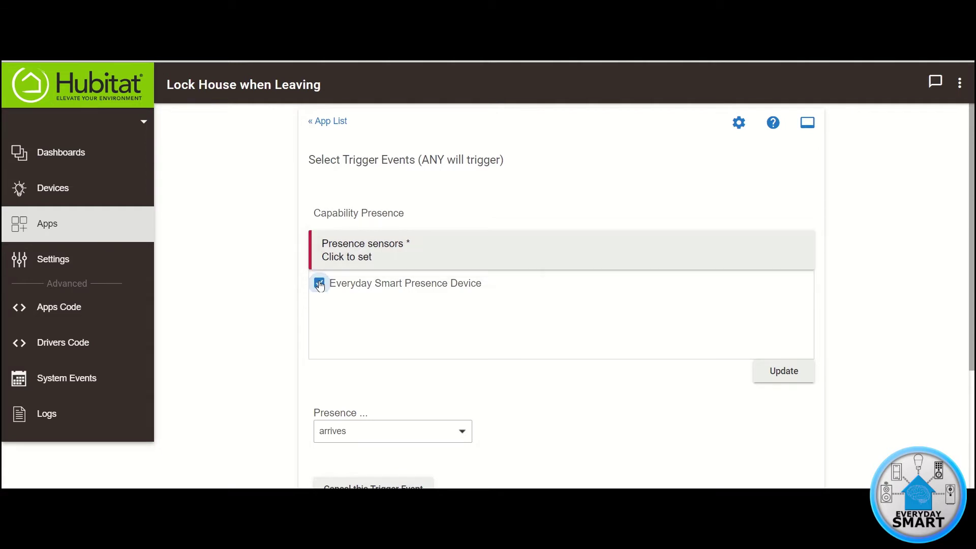
pyautogui.click(784, 376)
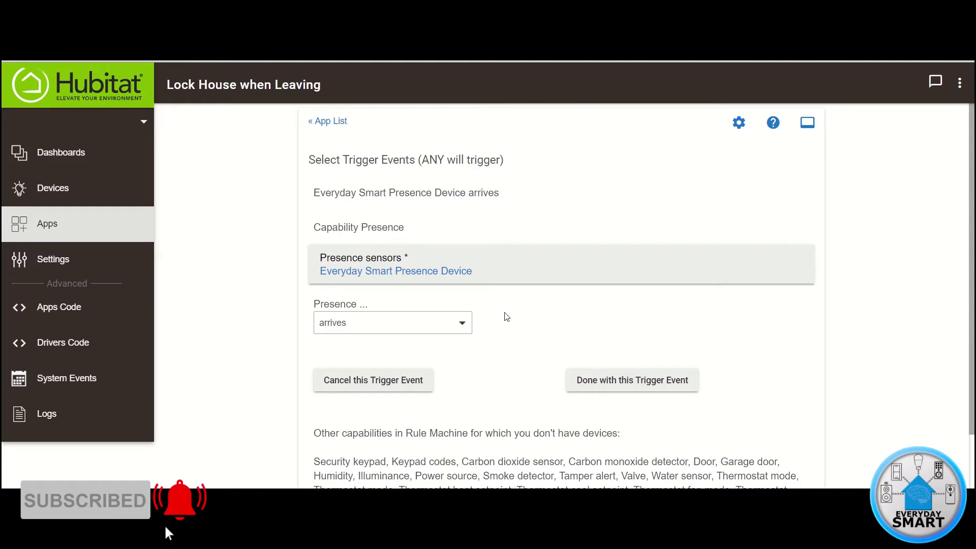
# - Set the presence event to 'leaves' and finish the trigger setup
pyautogui.click(440, 329)
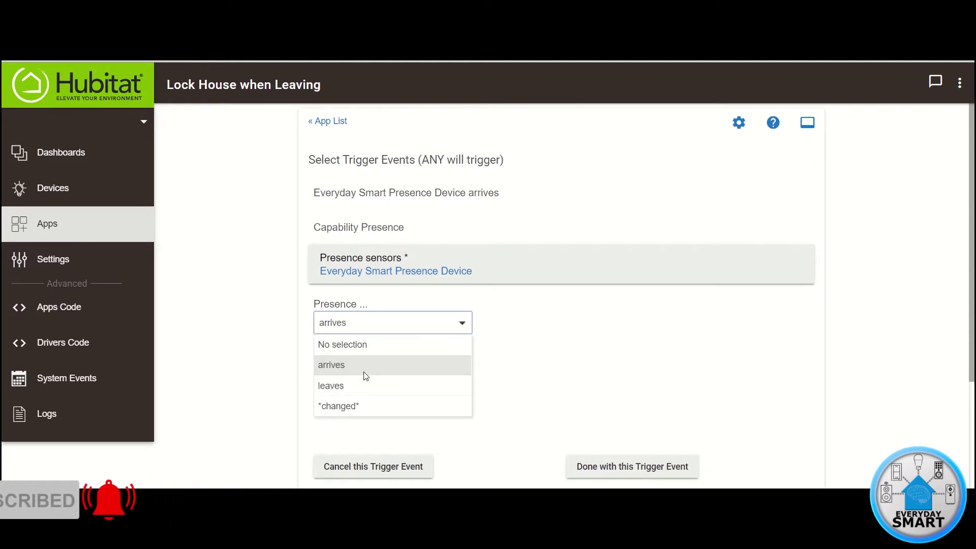
pyautogui.click(351, 386)
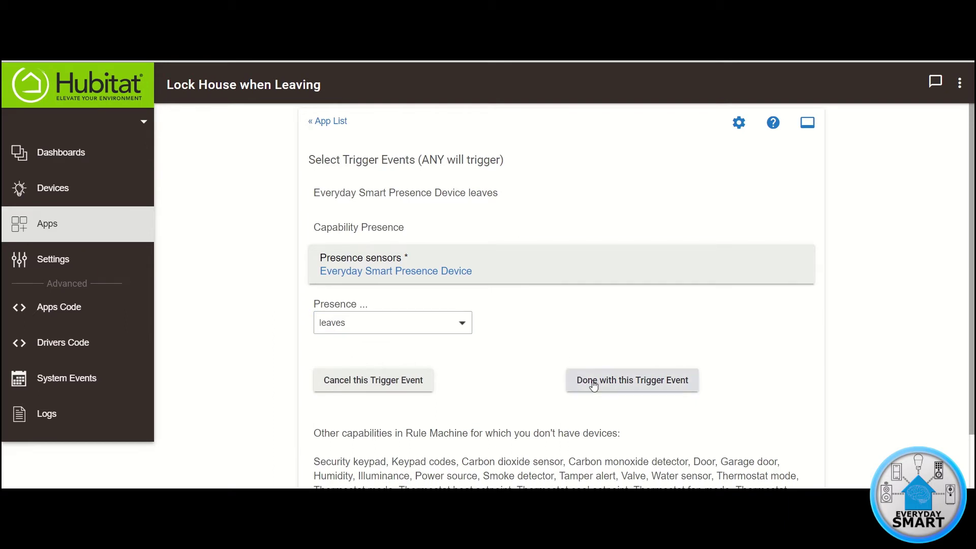
pyautogui.click(630, 380)
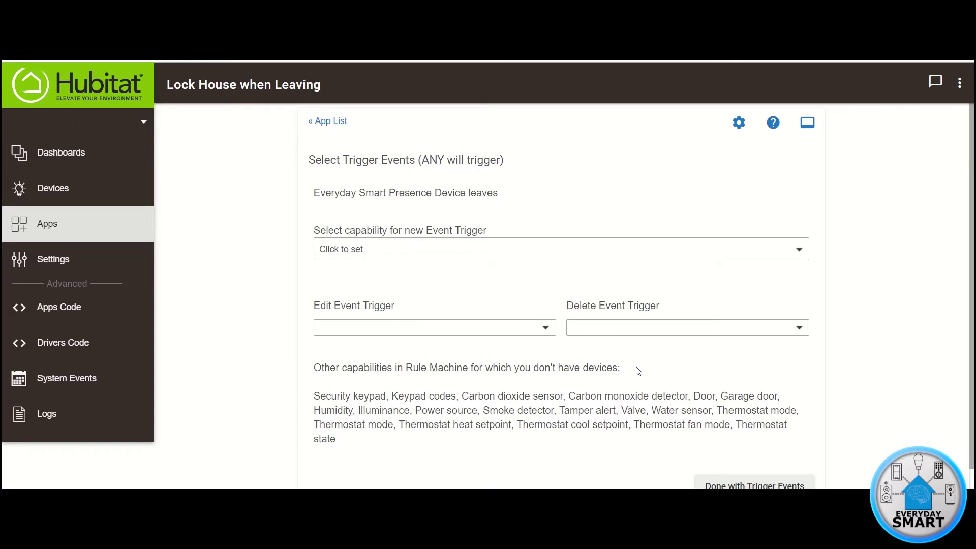
pyautogui.scroll(-1, 633, 364)
pyautogui.click(755, 468)
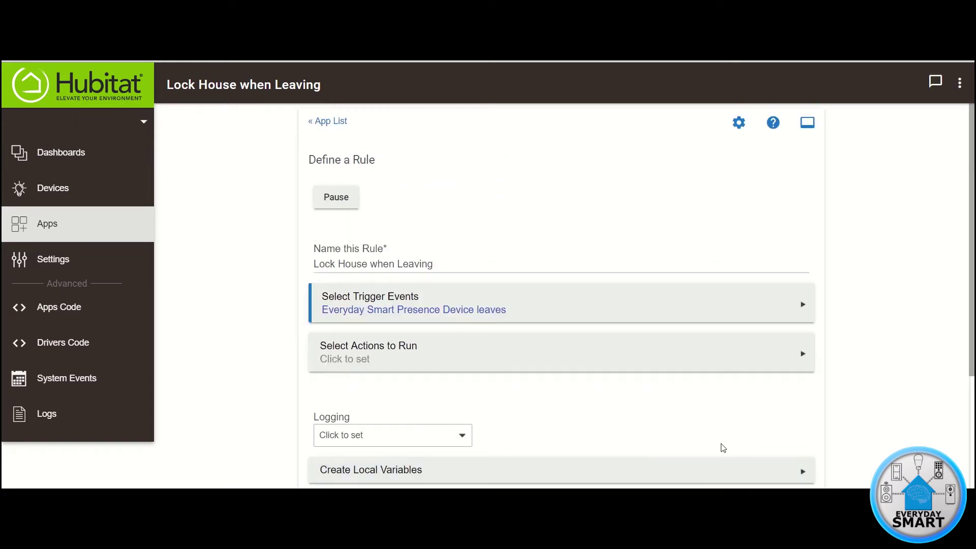
# - Open the rule's Select Actions to Run page
pyautogui.click(398, 352)
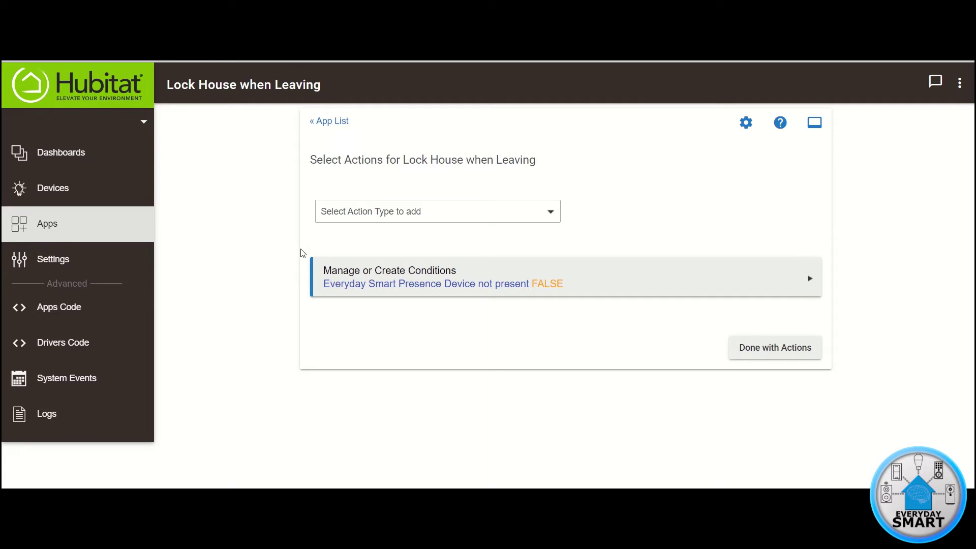
# - Add an IF (conditions) THEN conditional action
pyautogui.click(424, 213)
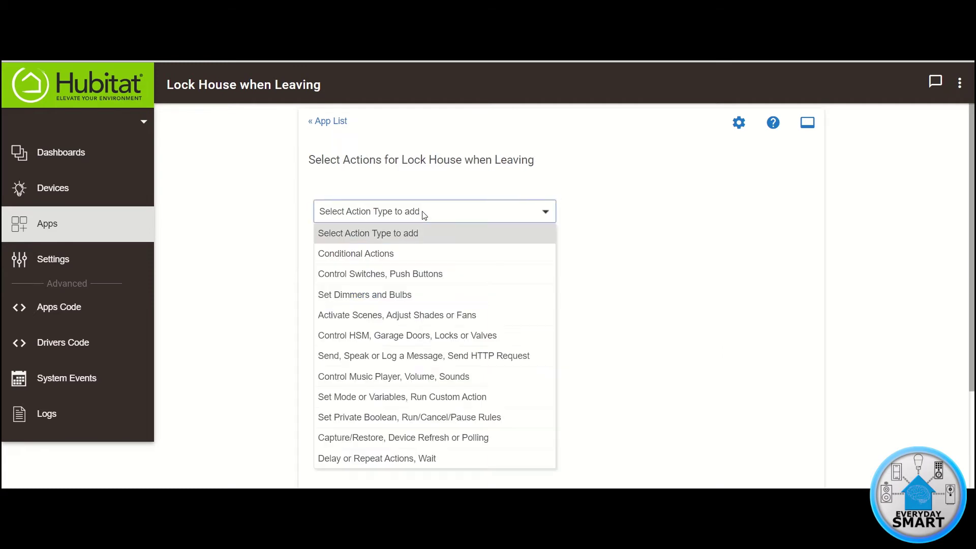
pyautogui.click(368, 260)
pyautogui.click(654, 216)
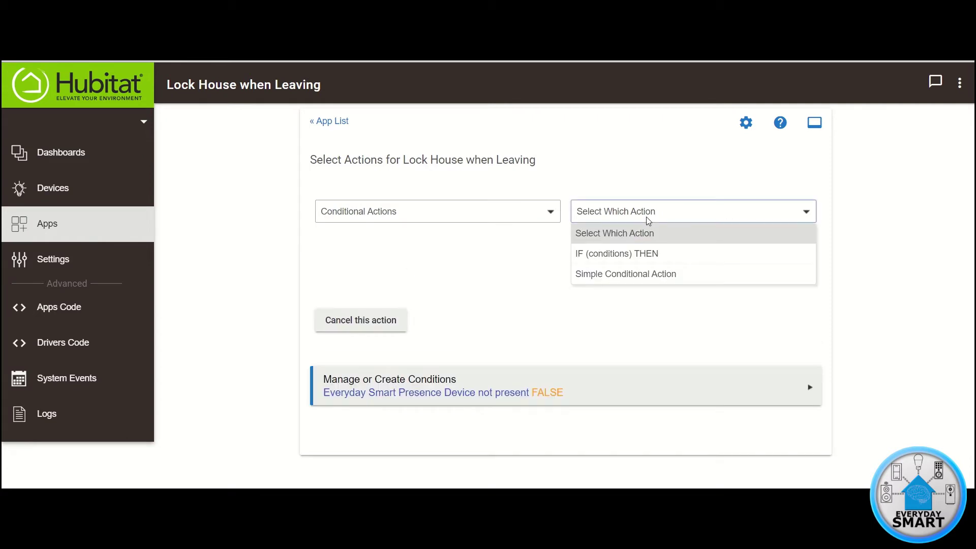
pyautogui.click(635, 254)
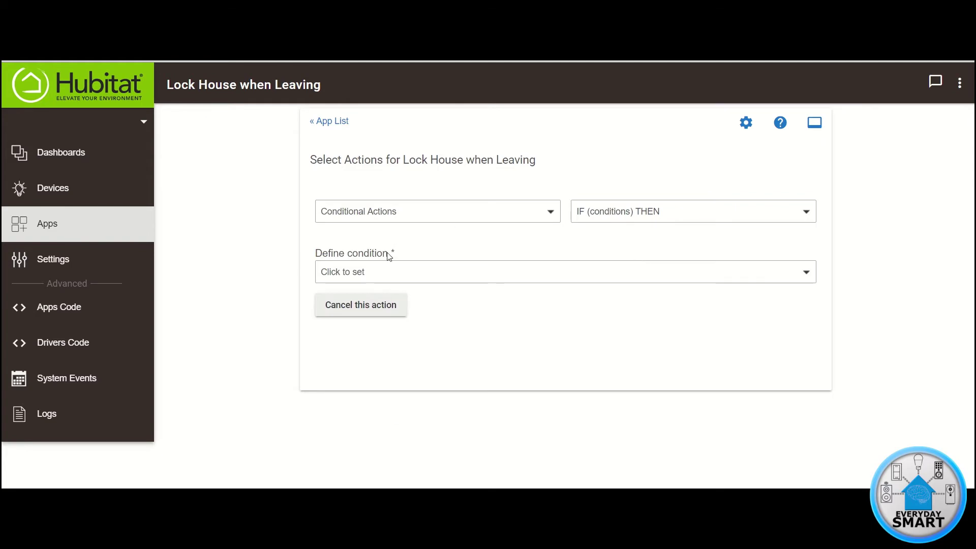
# - Define a new Lock condition checking that Door Lock is unlocked
pyautogui.click(360, 274)
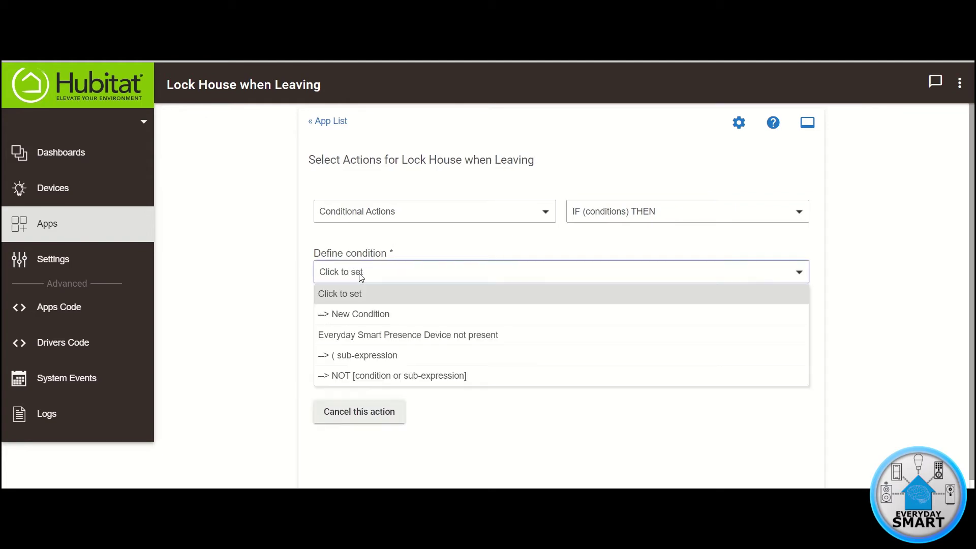
pyautogui.click(348, 315)
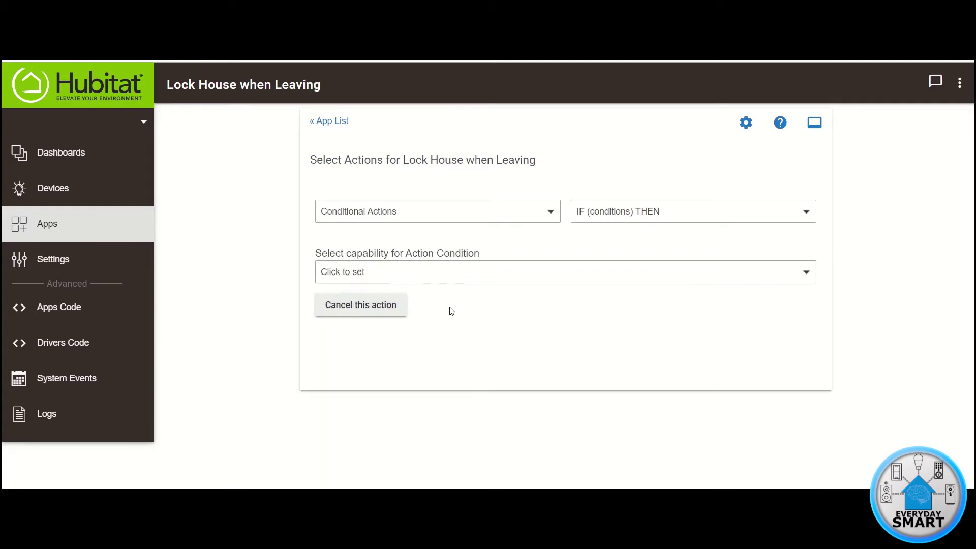
pyautogui.click(385, 274)
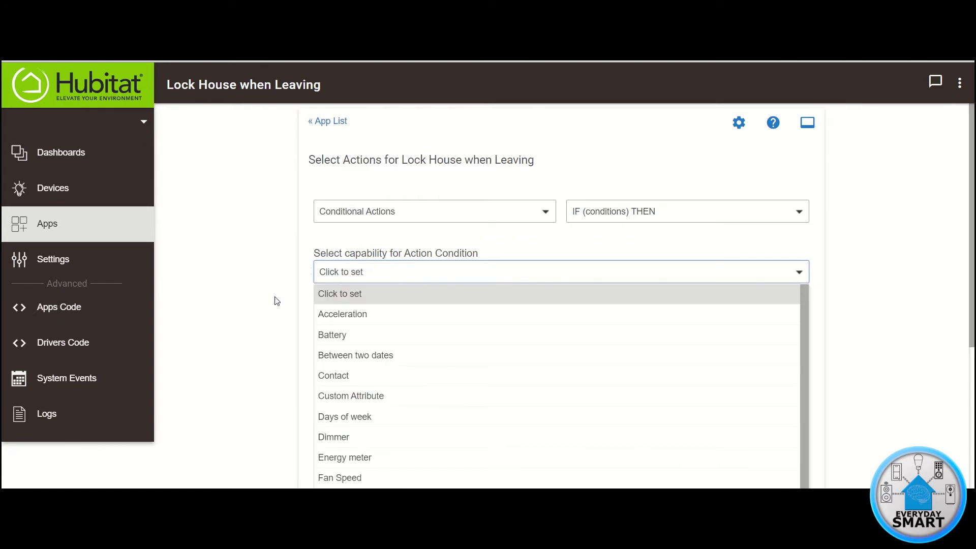
pyautogui.scroll(-1, 279, 303)
pyautogui.scroll(-1, 283, 304)
pyautogui.scroll(-1, 391, 301)
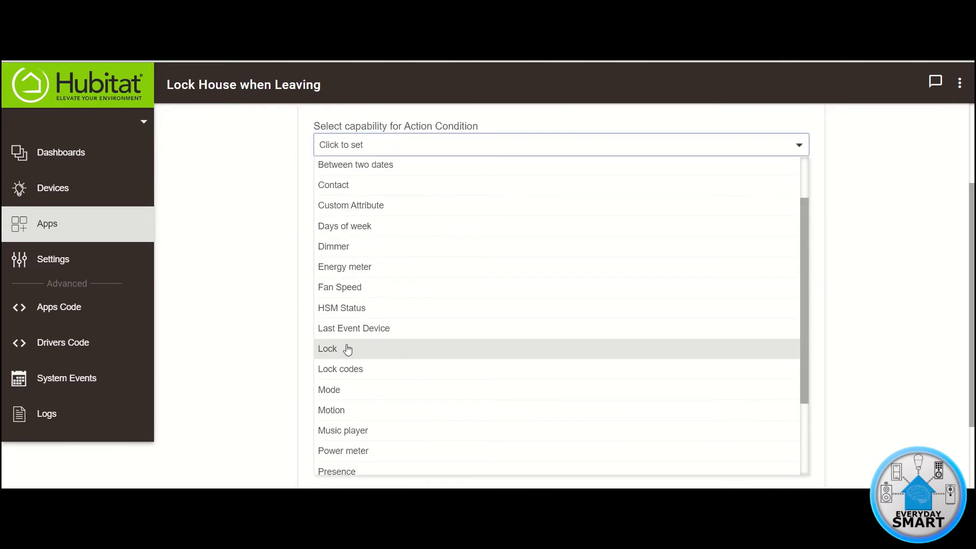
pyautogui.click(328, 355)
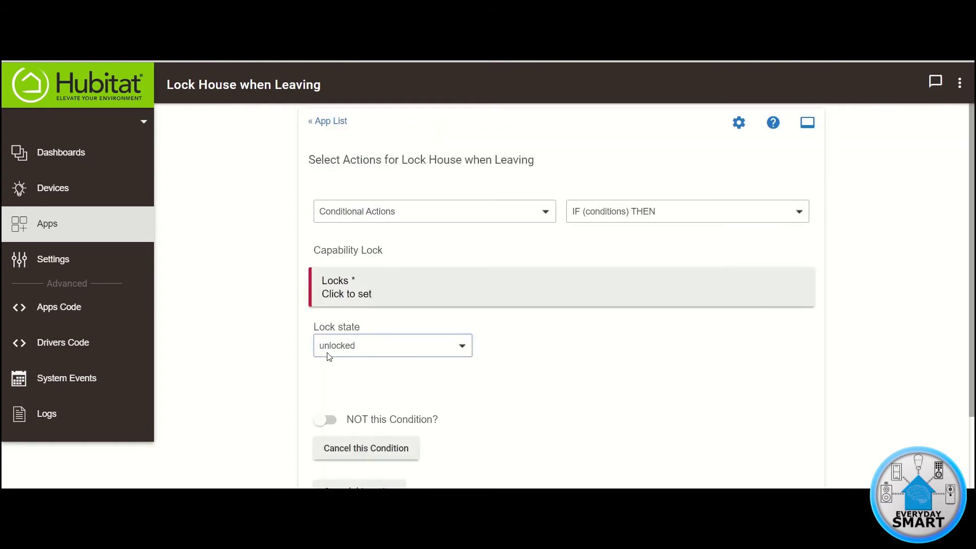
pyautogui.click(351, 288)
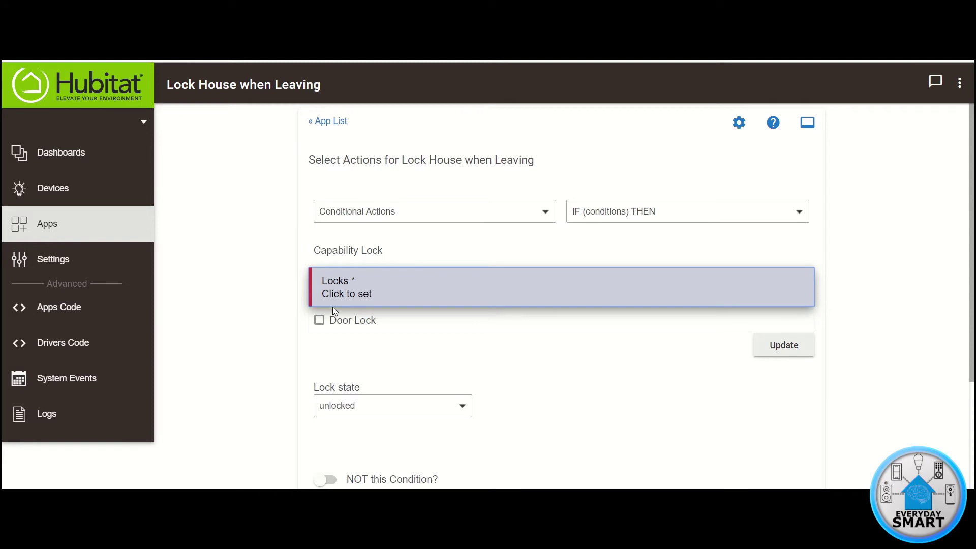
pyautogui.click(319, 321)
pyautogui.click(763, 345)
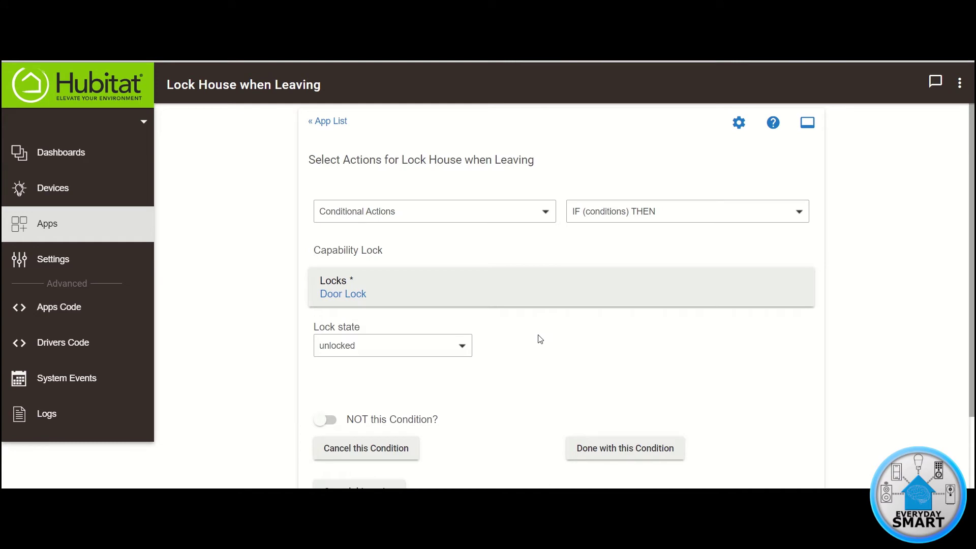
pyautogui.click(616, 452)
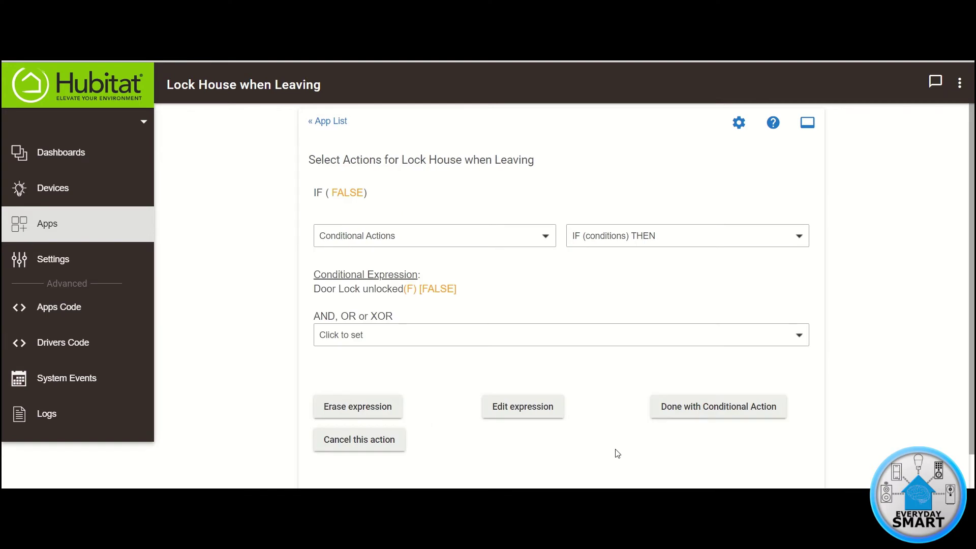
# - Add a THEN action under Locks that locks the Door Lock
pyautogui.click(724, 413)
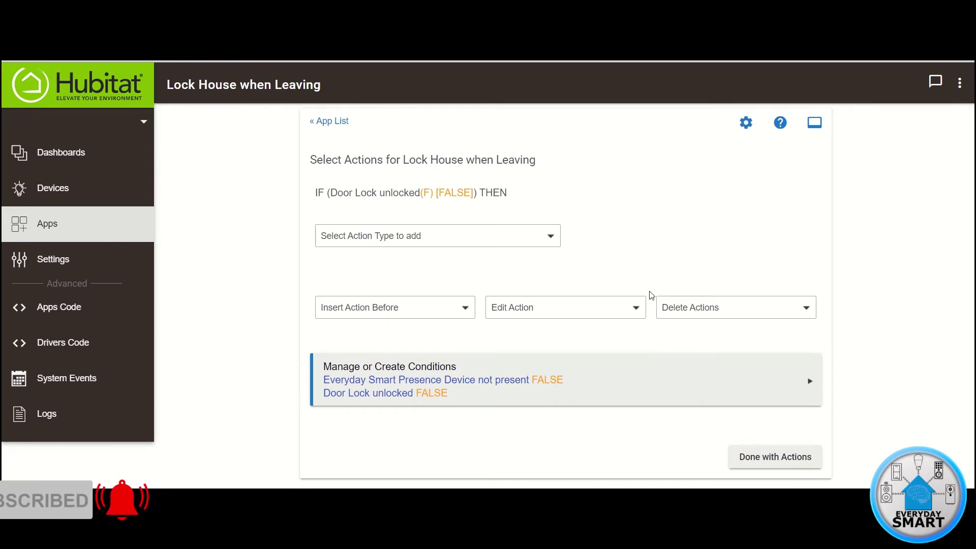
pyautogui.click(486, 237)
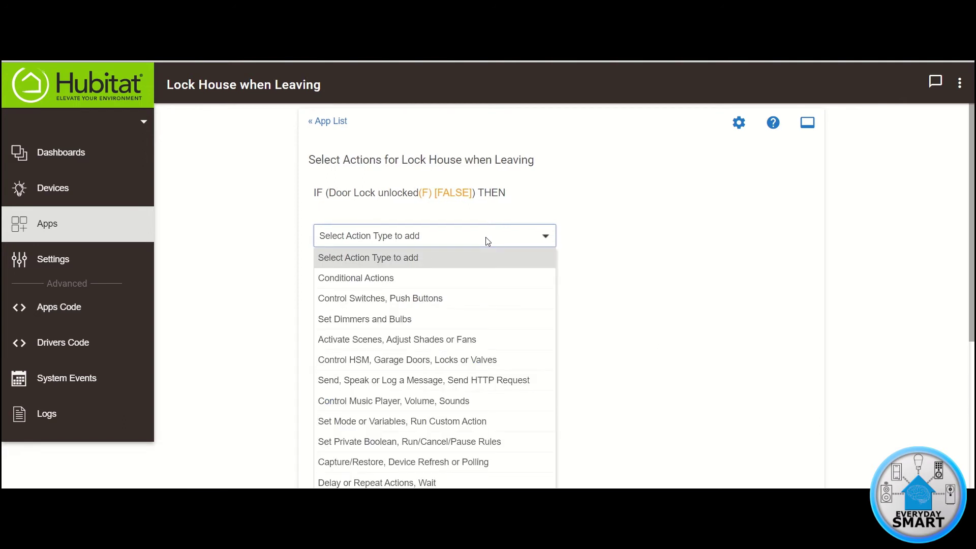
pyautogui.click(438, 362)
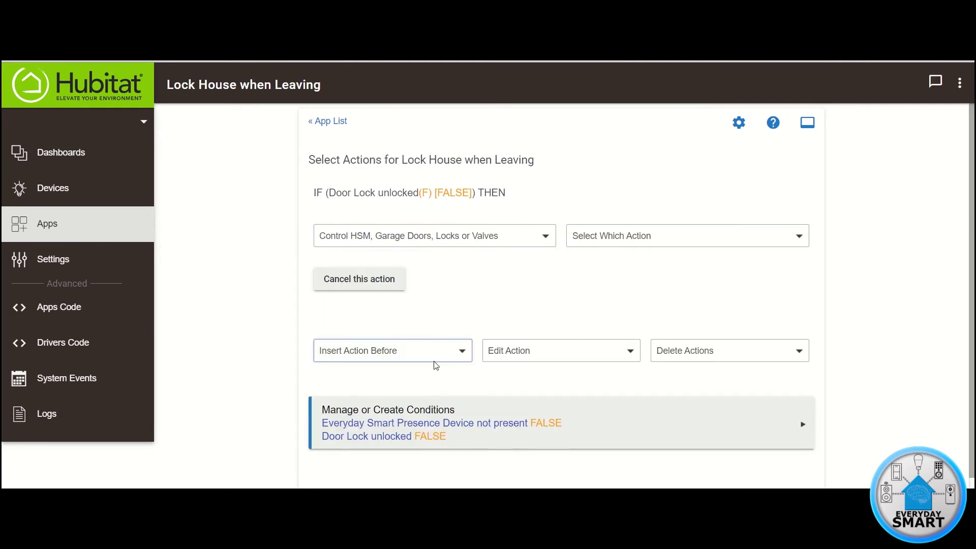
pyautogui.click(649, 246)
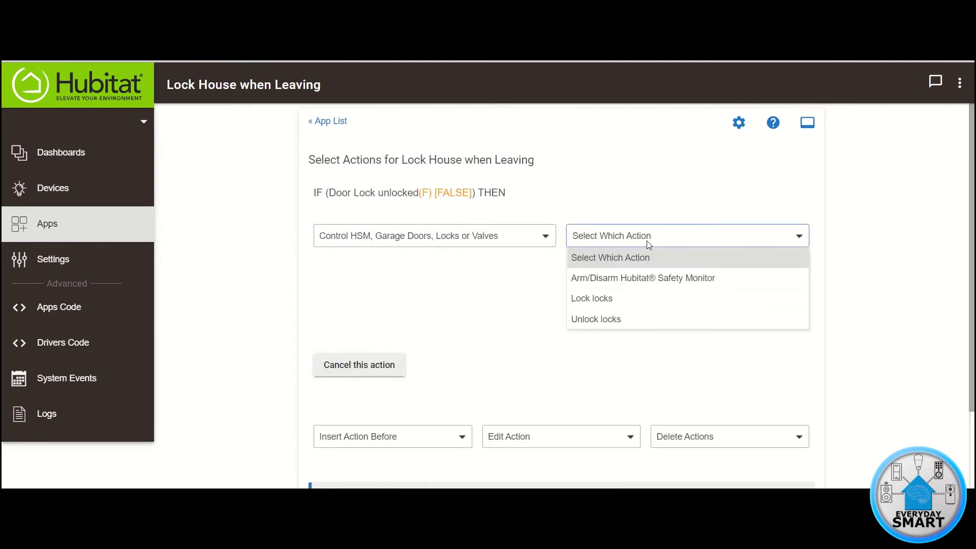
pyautogui.click(597, 304)
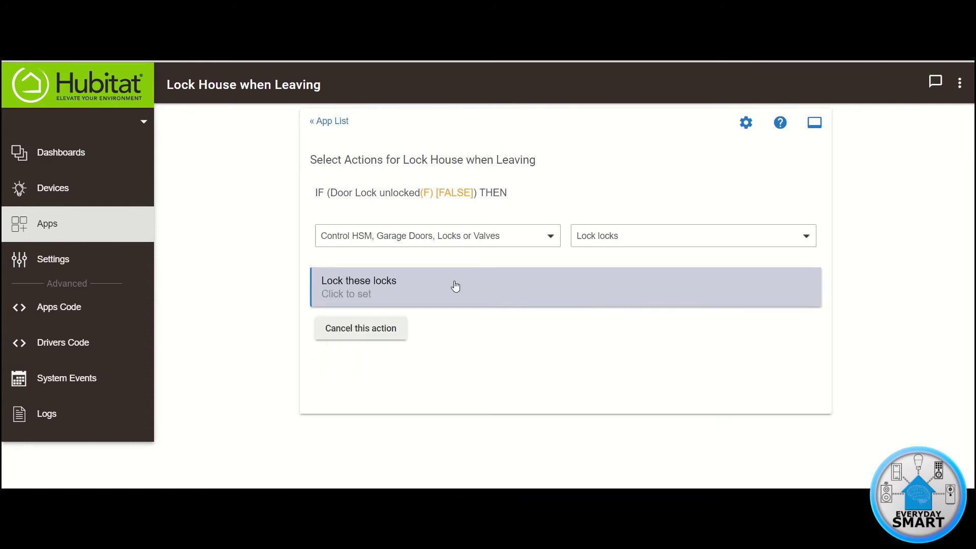
pyautogui.click(353, 297)
pyautogui.click(320, 320)
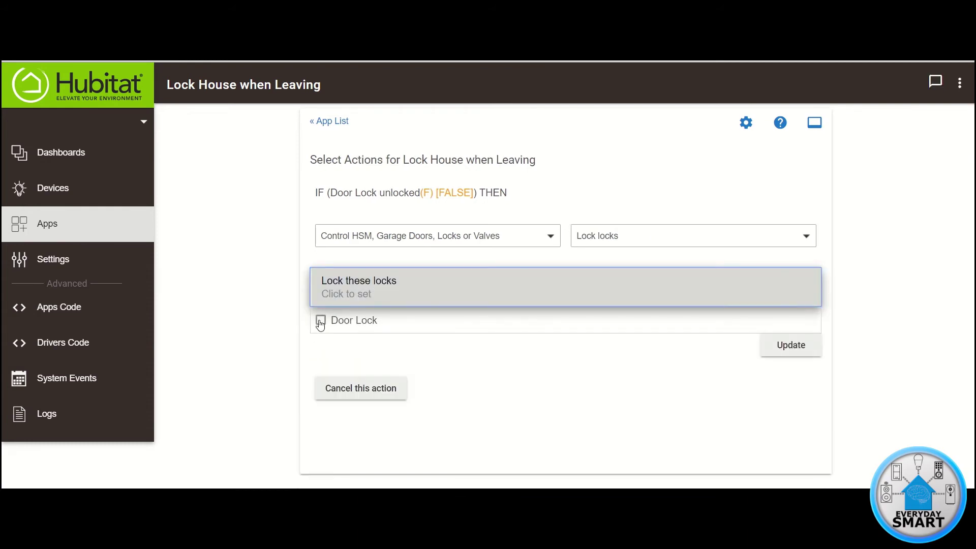
pyautogui.click(784, 350)
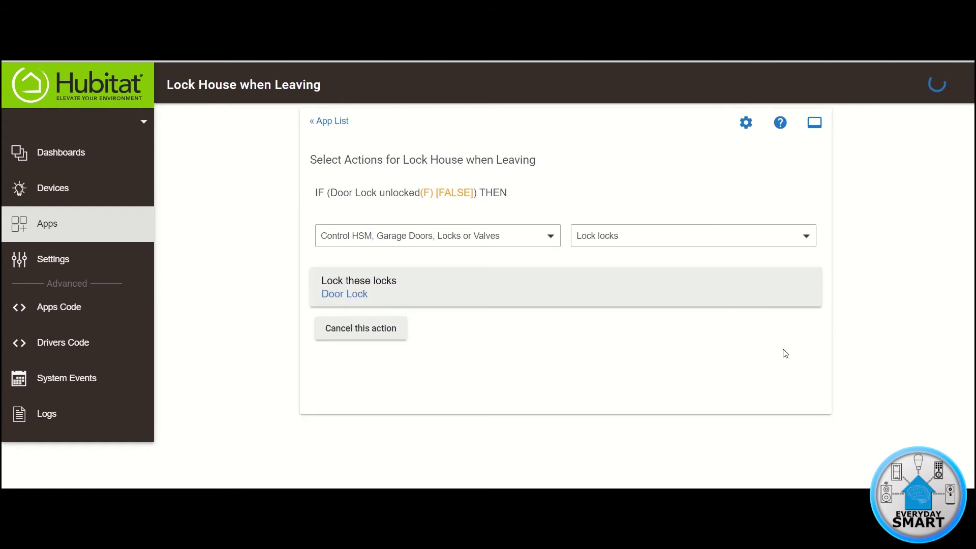
pyautogui.click(610, 371)
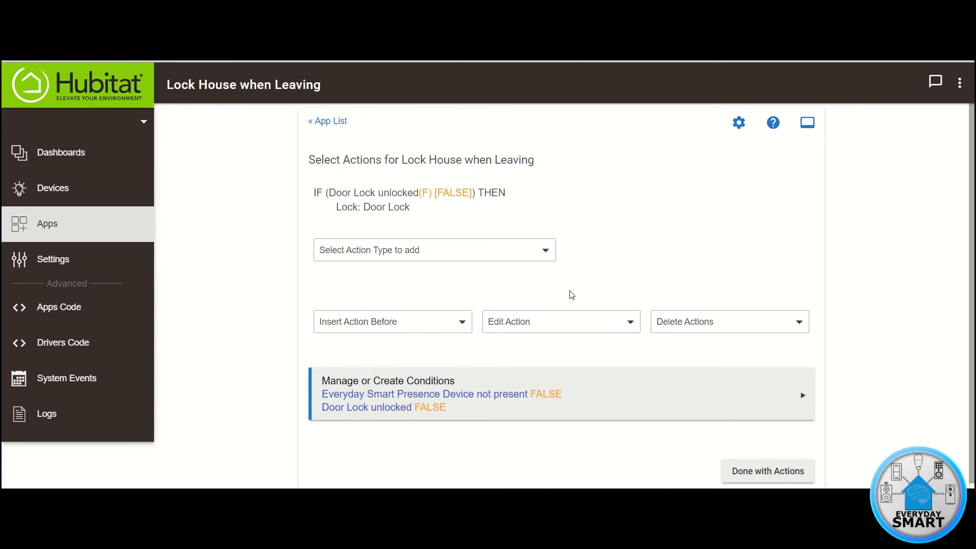
# - Add a Conditional Actions END-IF after the Door Lock action
pyautogui.click(542, 253)
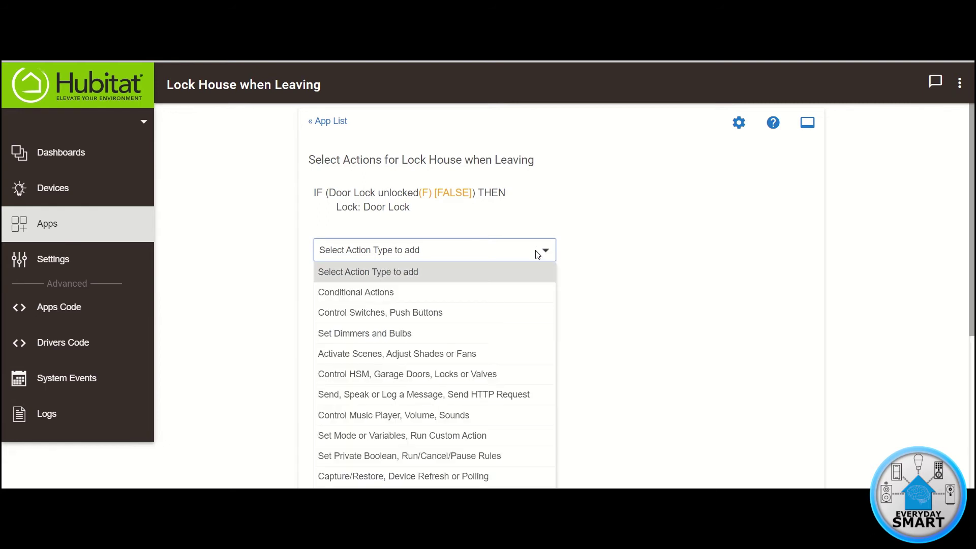
pyautogui.click(361, 298)
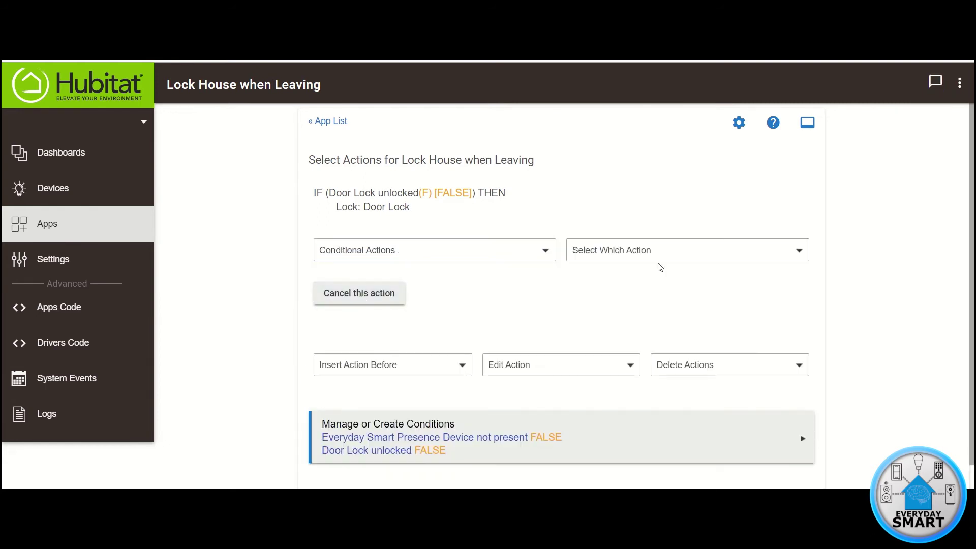
pyautogui.click(669, 251)
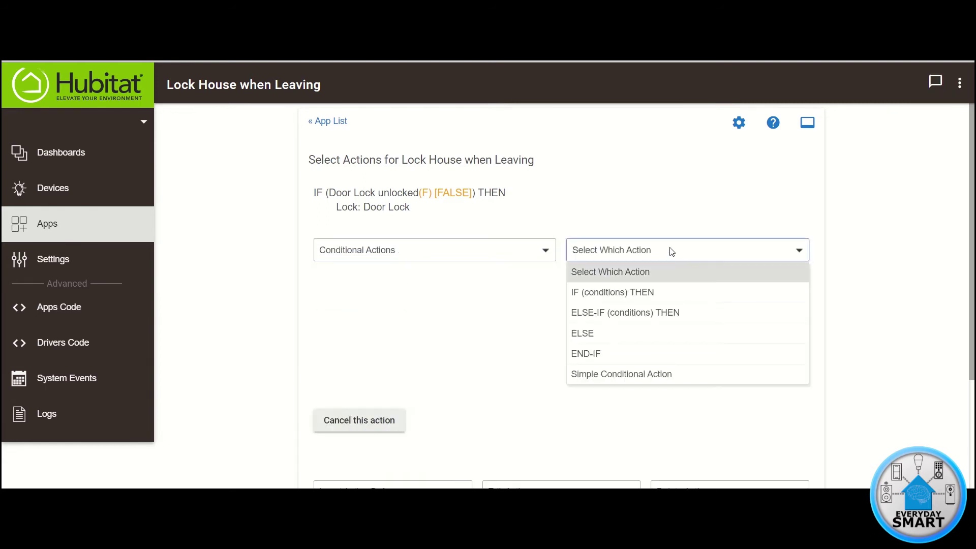
pyautogui.click(586, 353)
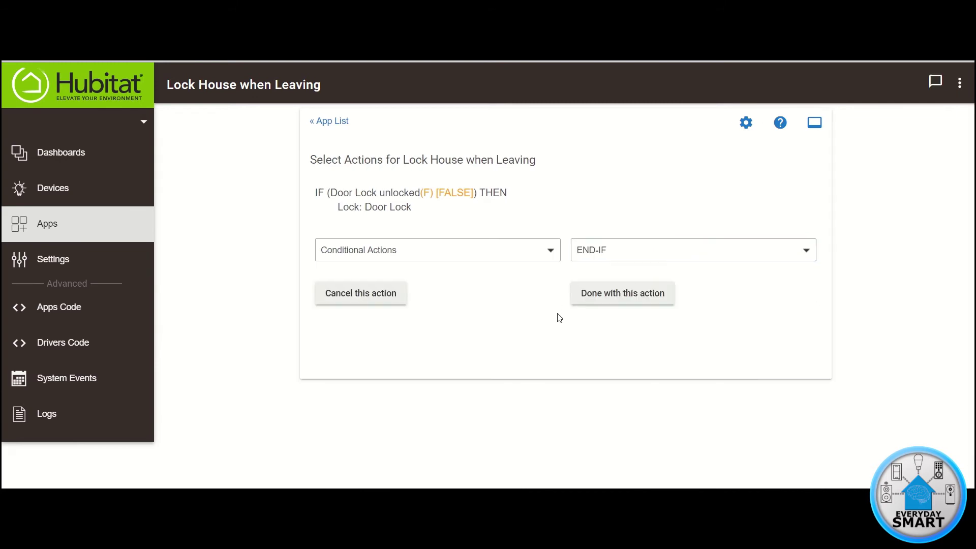
pyautogui.click(624, 298)
pyautogui.scroll(-1, 625, 298)
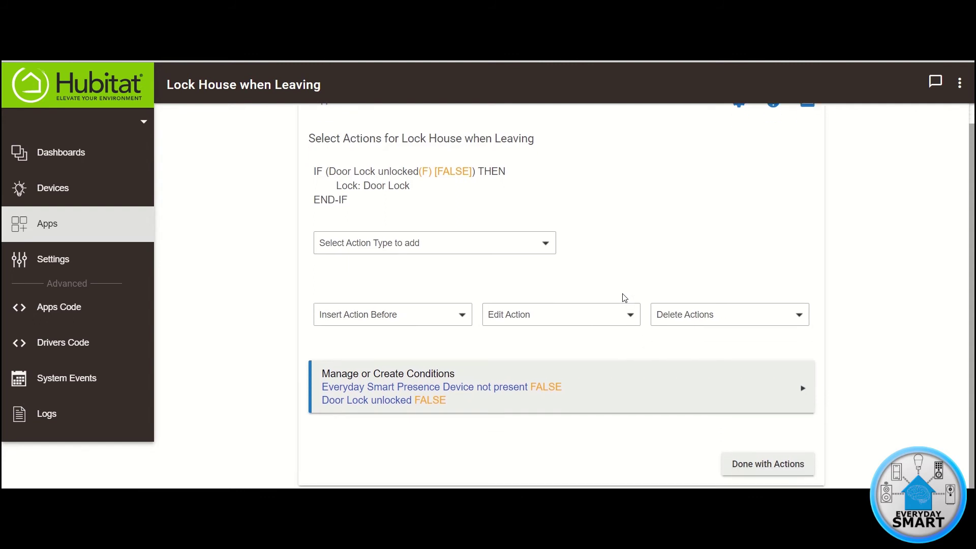
# - Finish editing actions and save the rule with Done
pyautogui.click(768, 468)
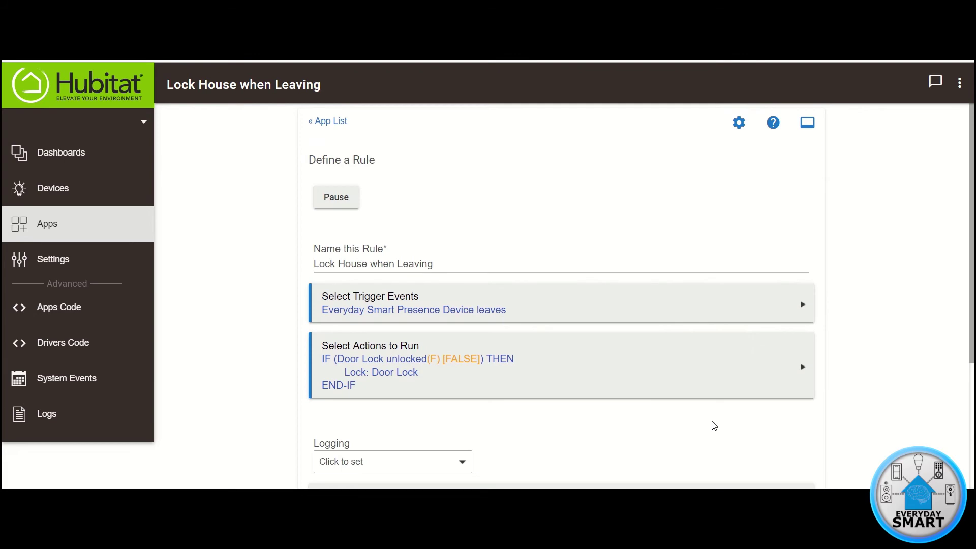
pyautogui.scroll(-1, 633, 385)
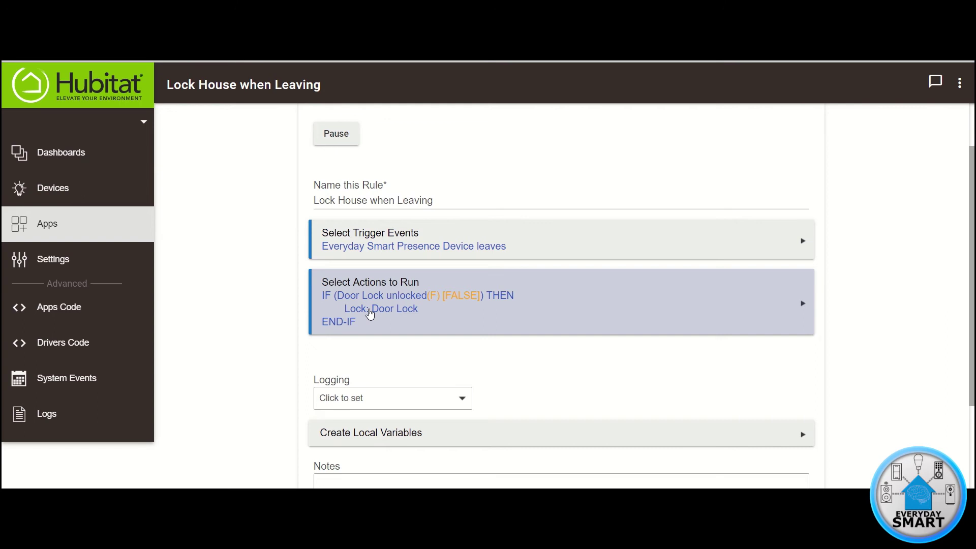
pyautogui.scroll(-3, 242, 314)
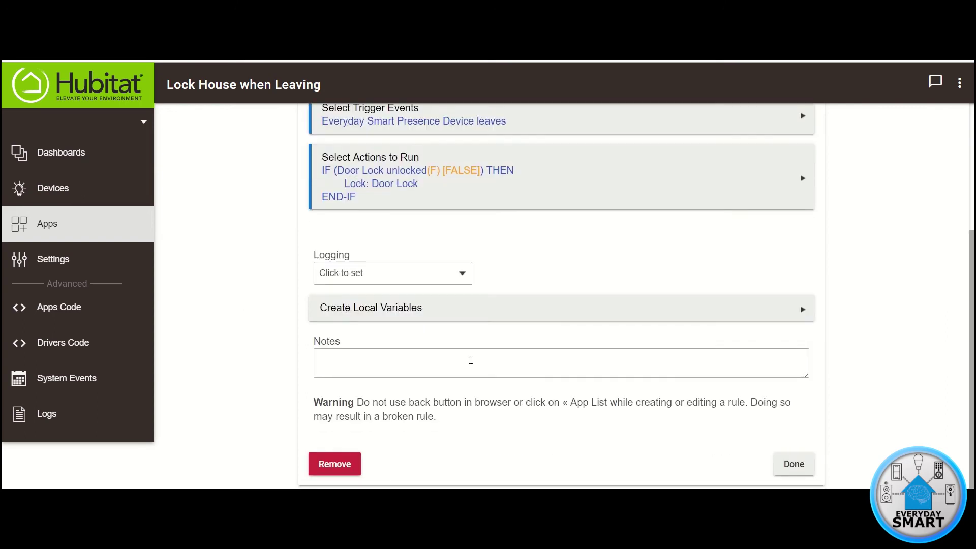
pyautogui.click(799, 465)
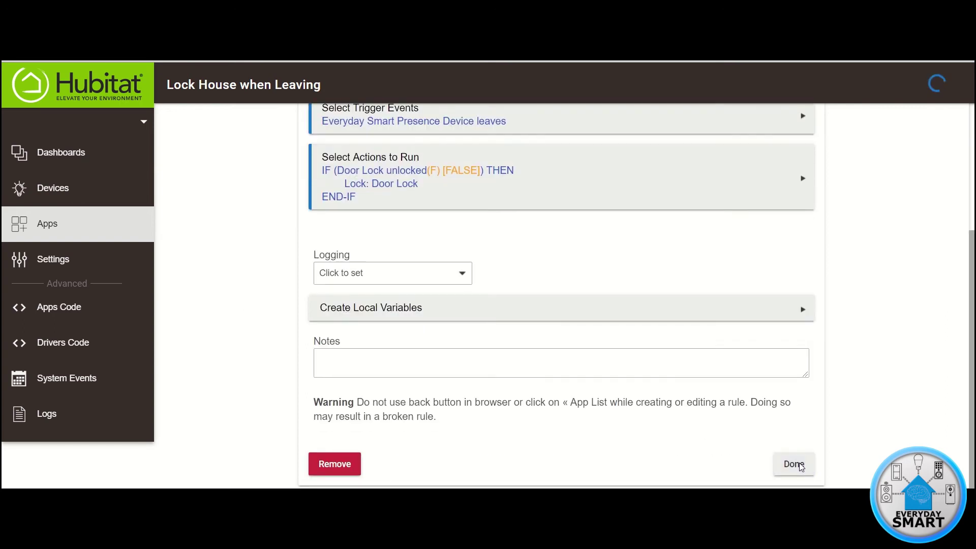